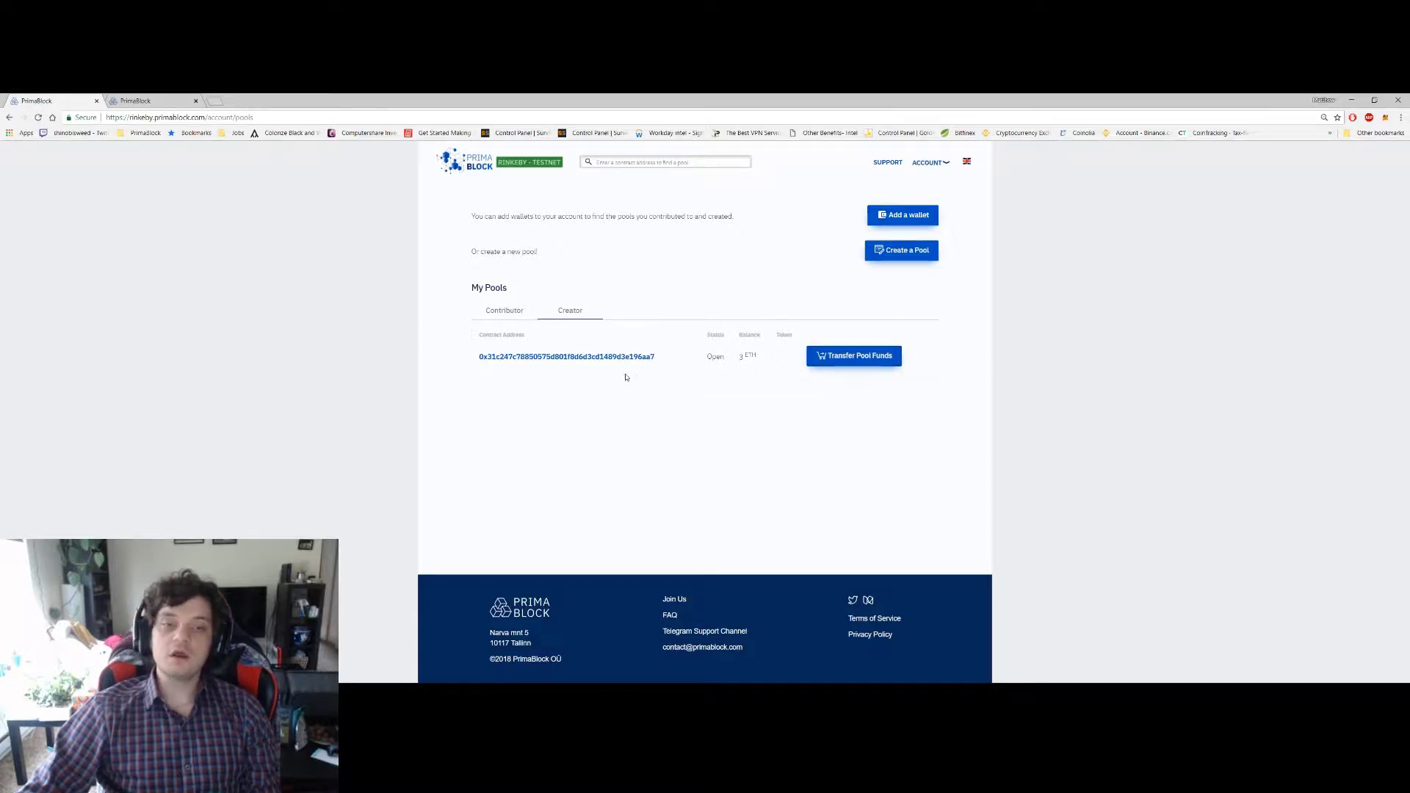
Step: Open the created pool listed under My Pools and start a transfer of its funds
click(609, 357)
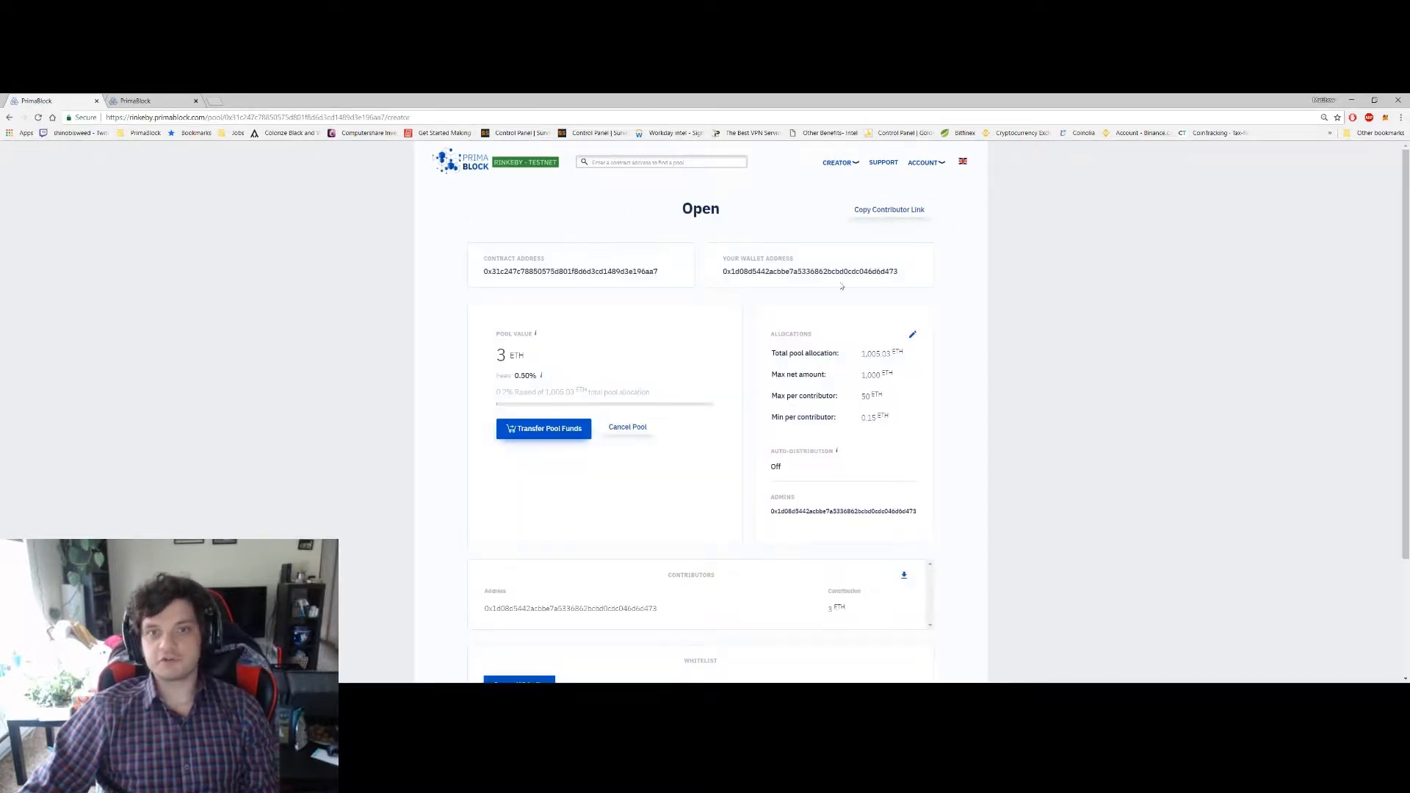
scroll(506, 322, down, 3)
scroll(952, 436, up, 3)
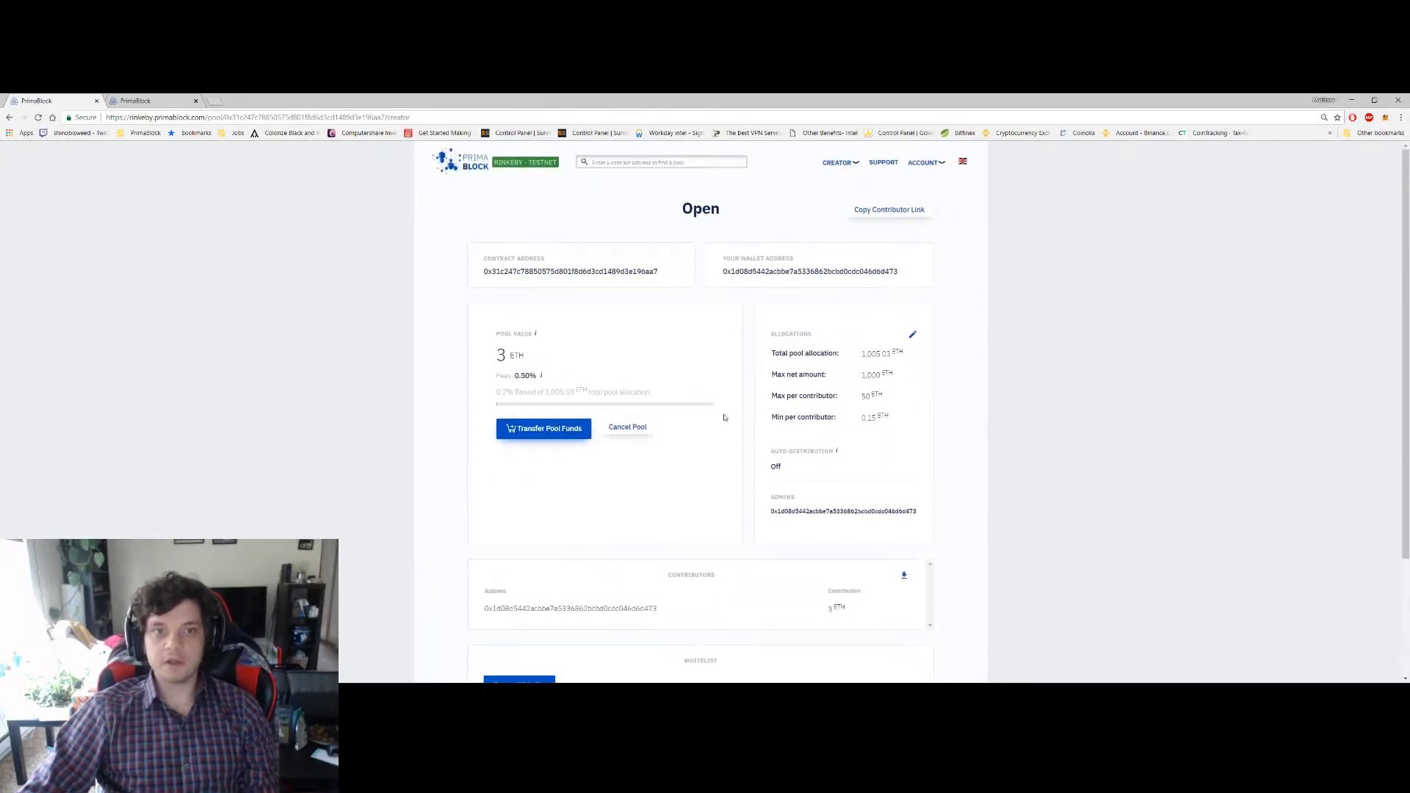
click(547, 433)
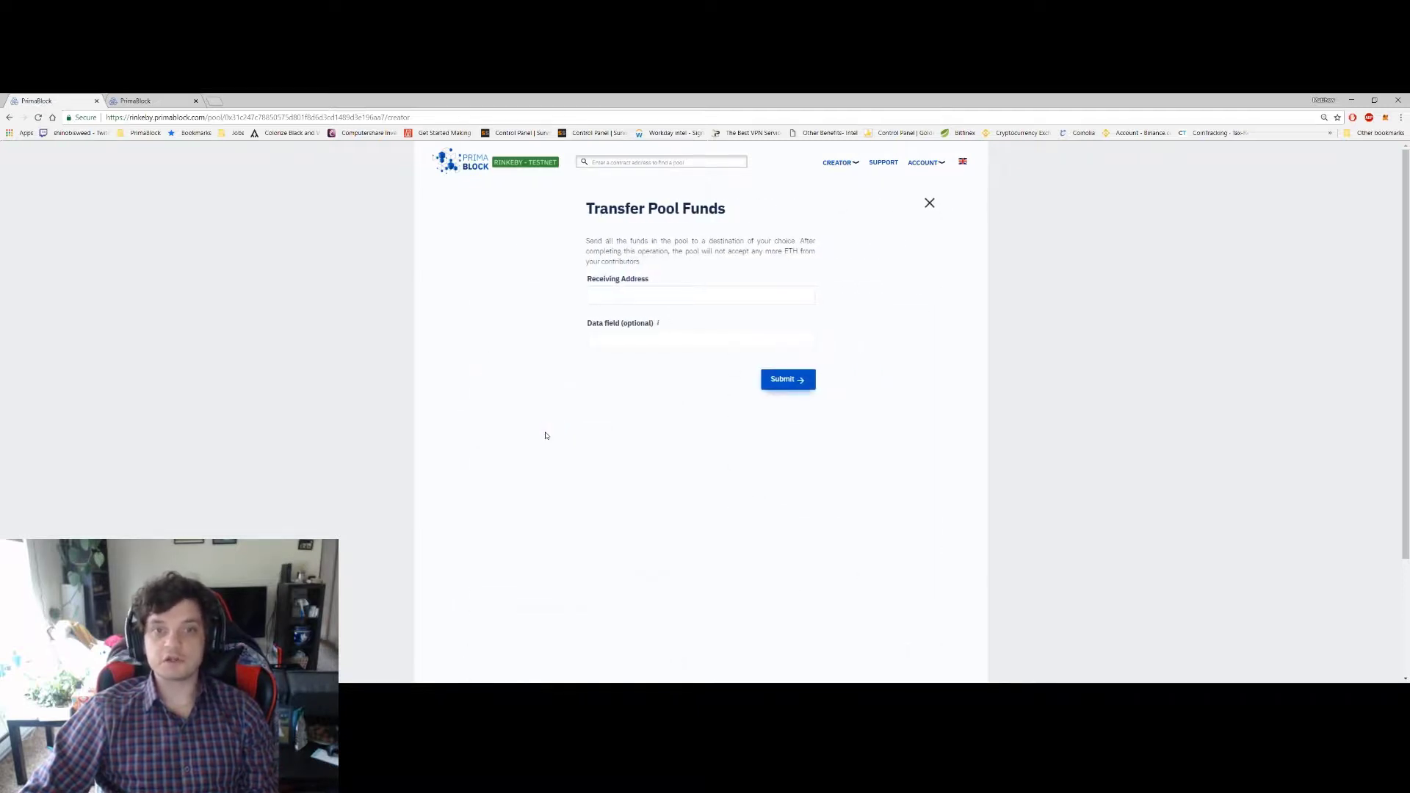
click(619, 301)
click(548, 314)
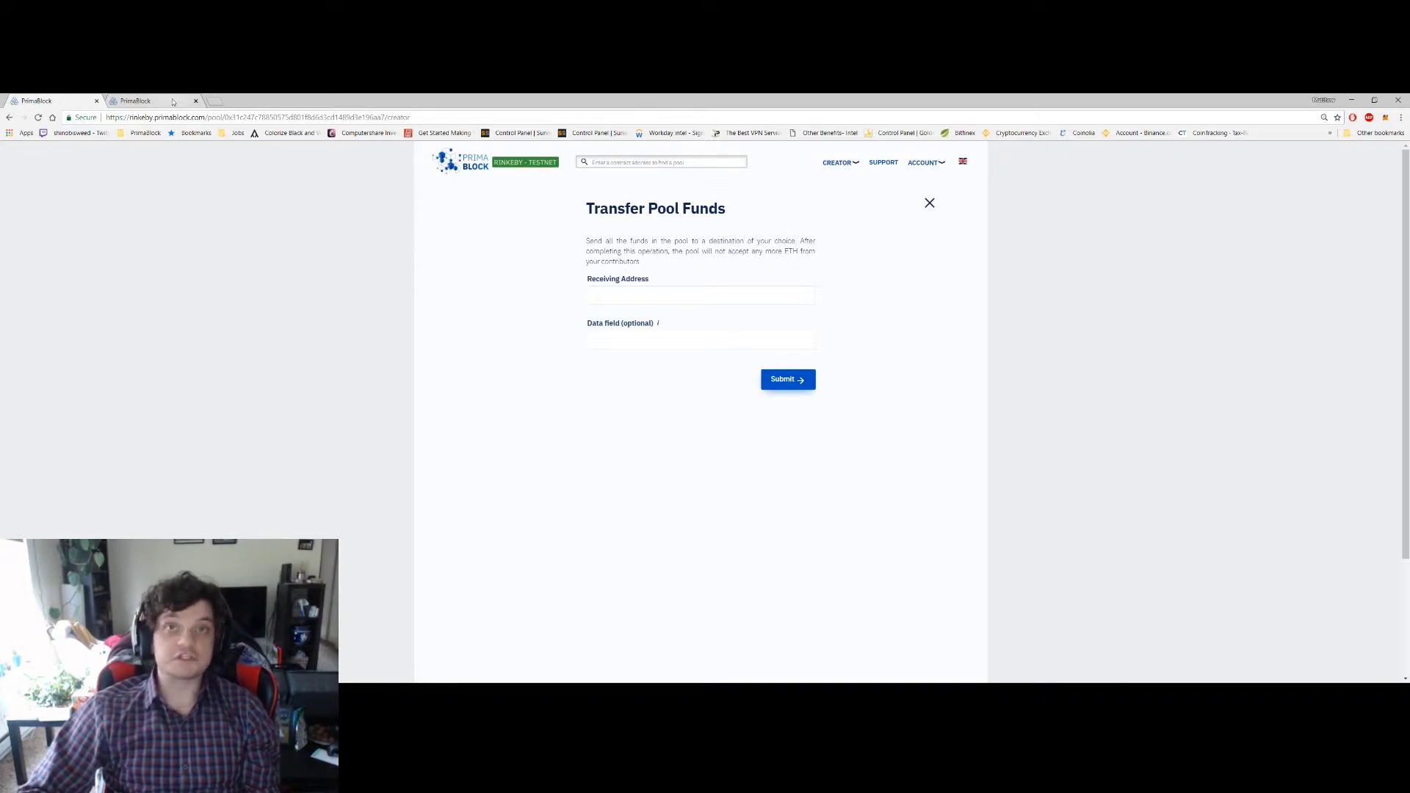
Step: Copy the test ERC20 token contract address from the support page's answer on testing the service before running a real pool
click(174, 102)
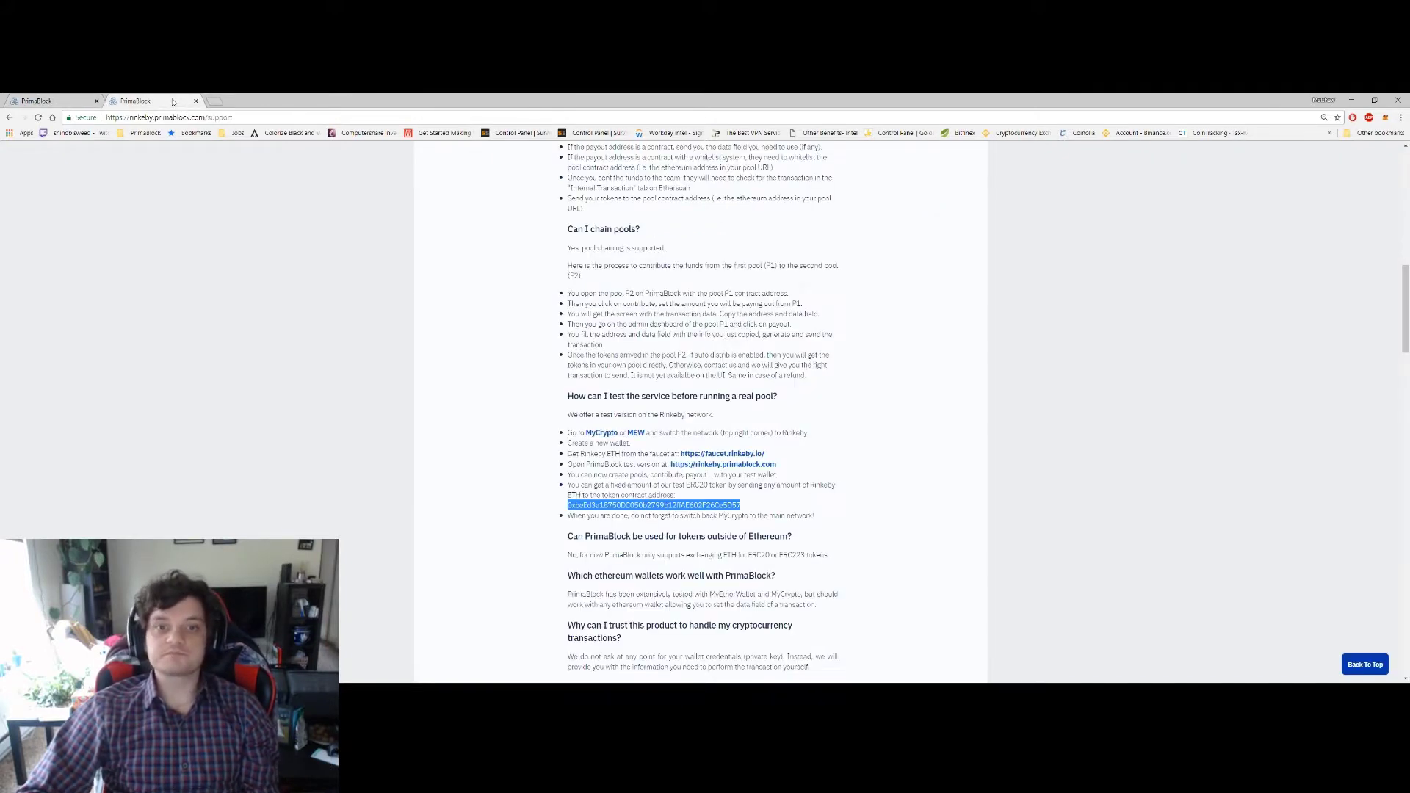
click(728, 412)
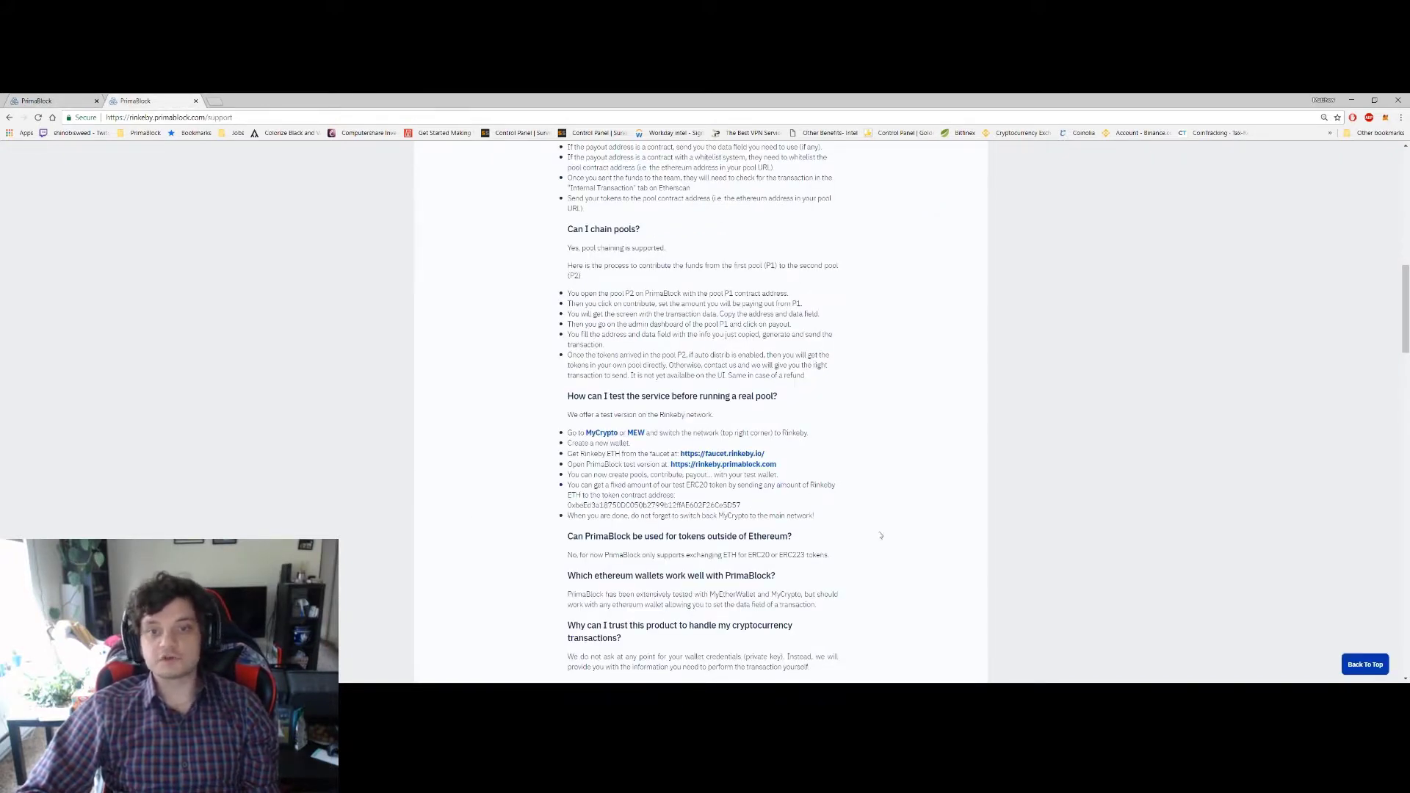
scroll(724, 551, down, 1)
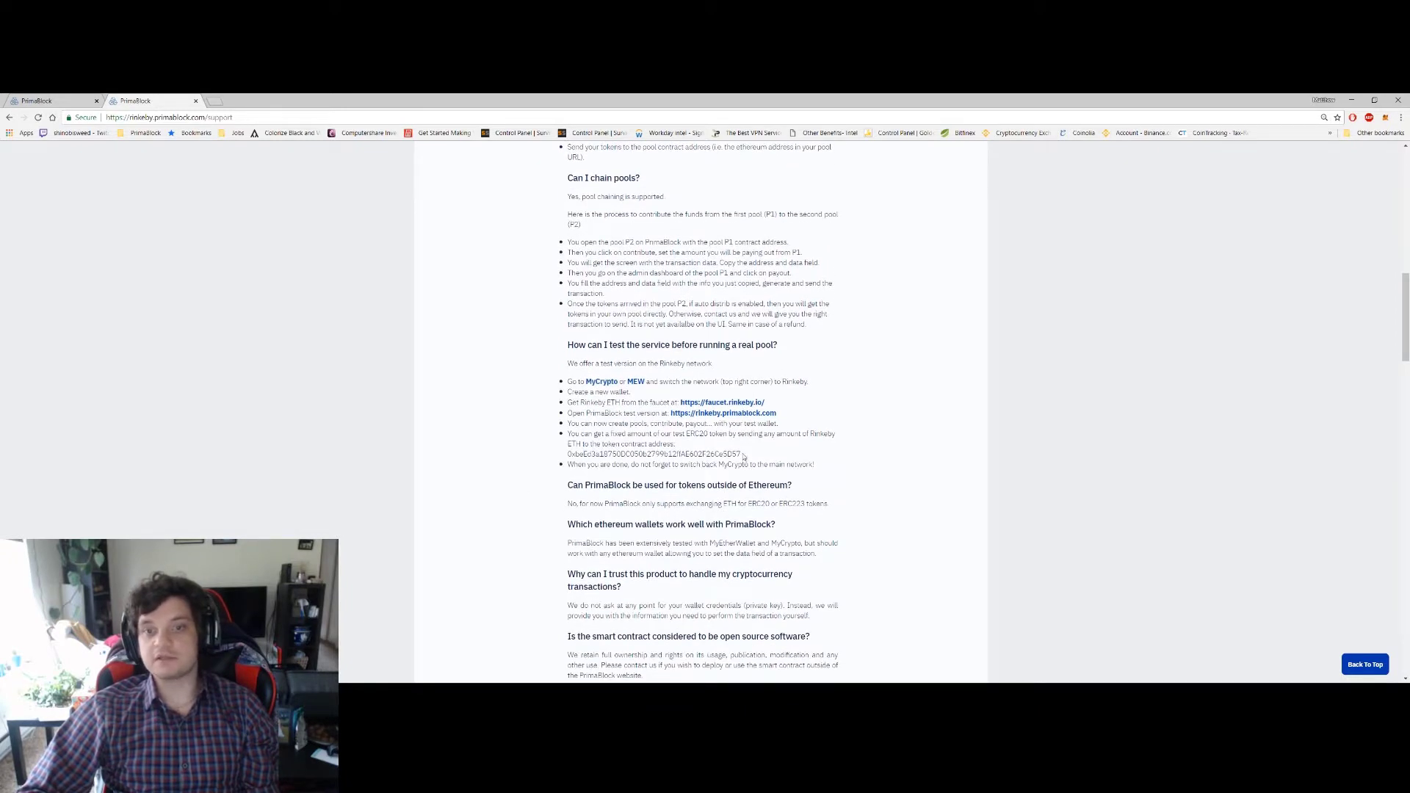
drag(742, 454, 565, 457)
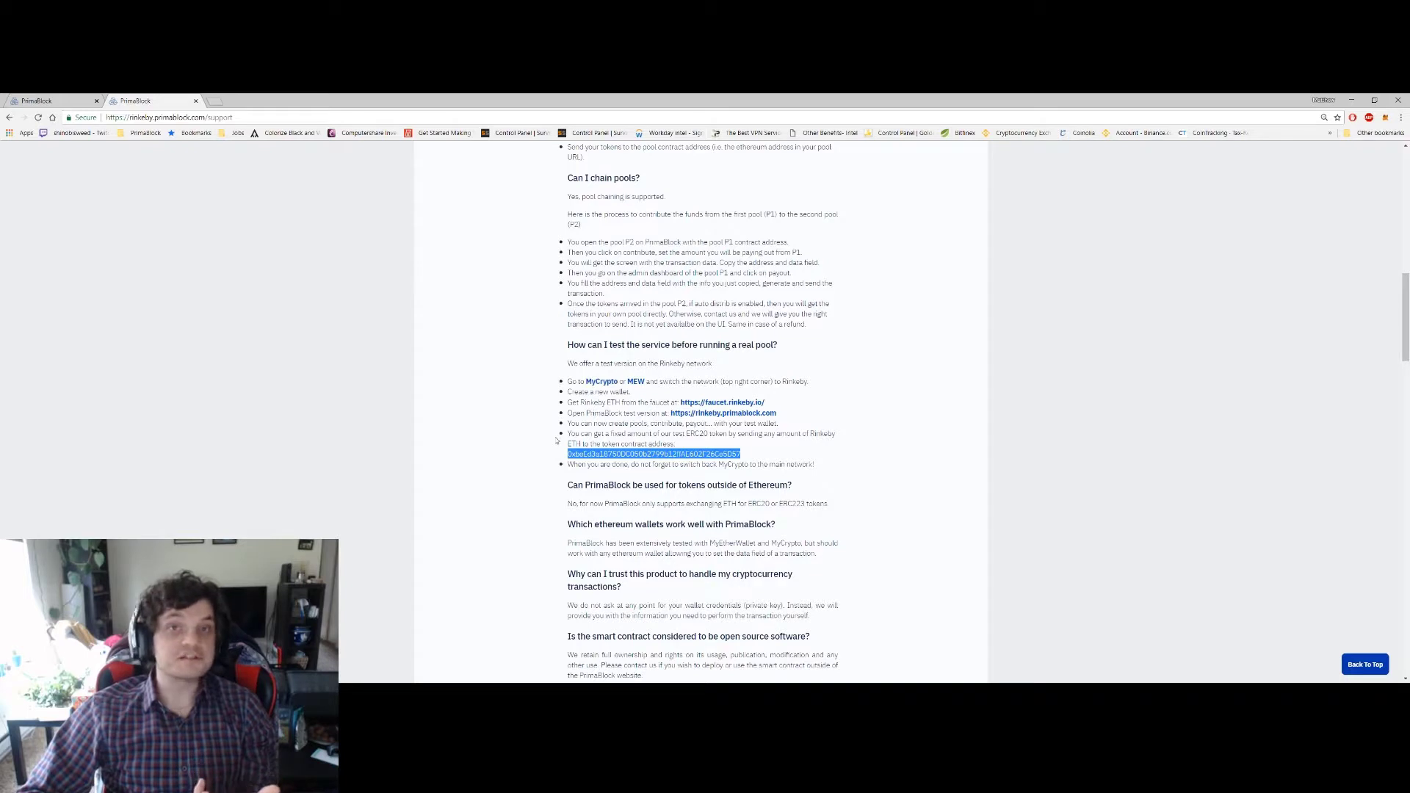
click(587, 431)
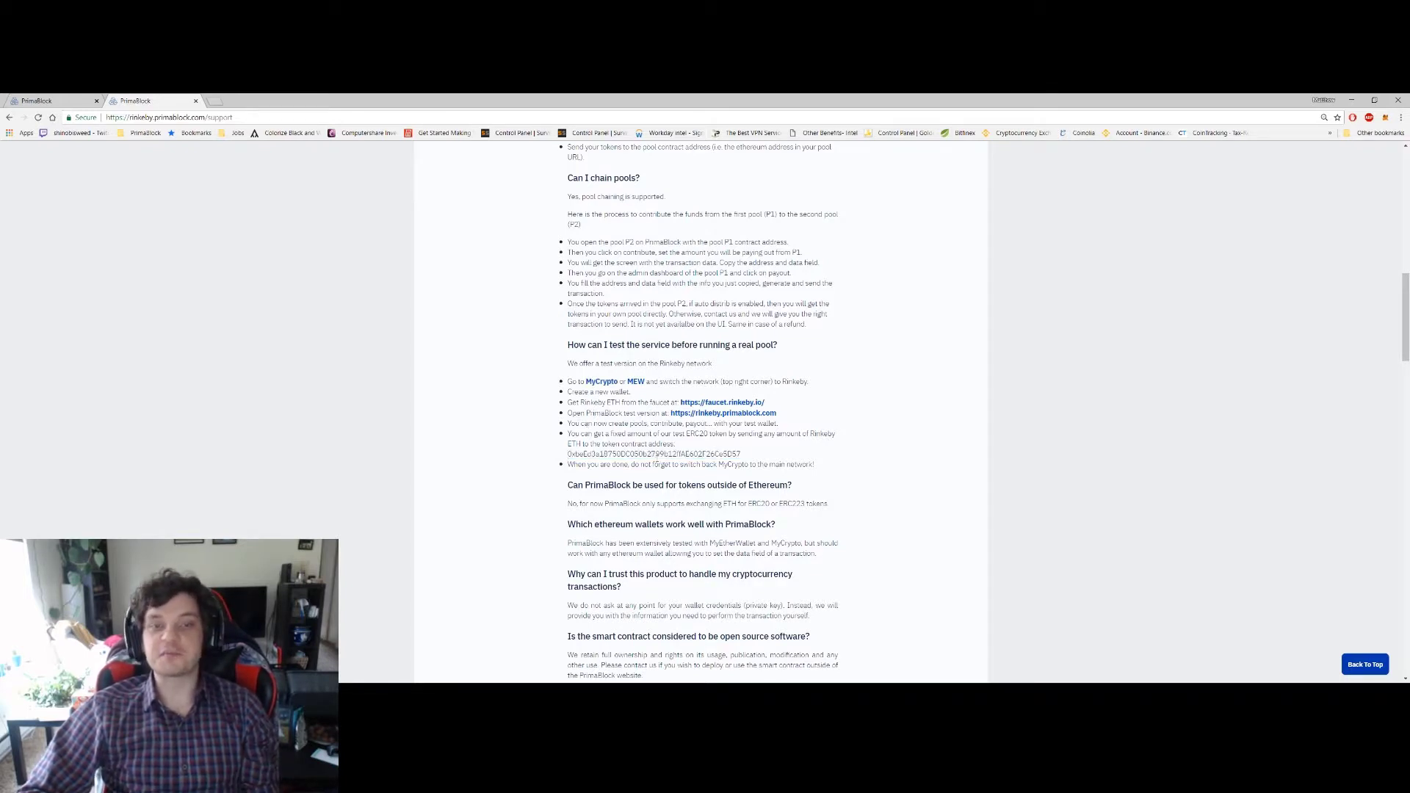
drag(563, 458, 751, 456)
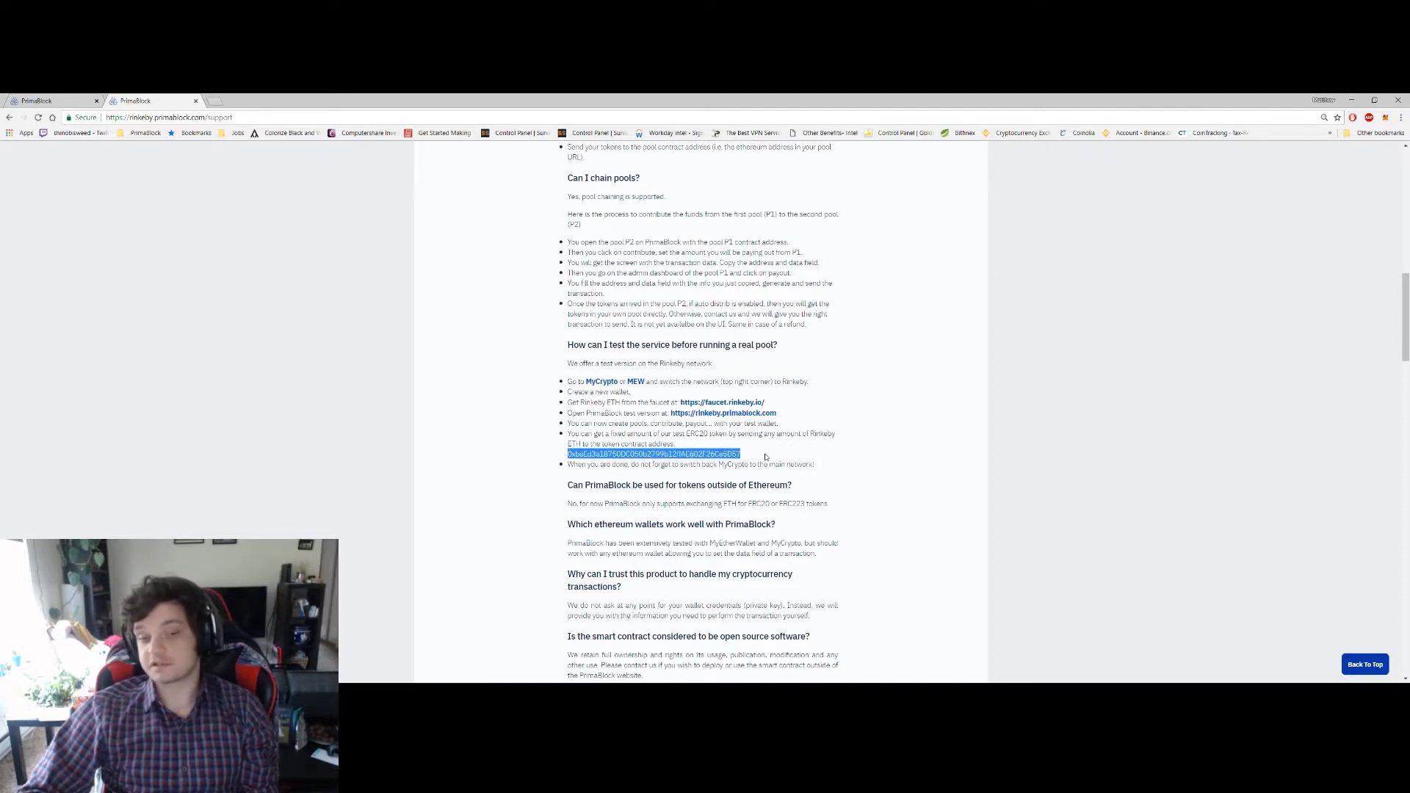
drag(560, 453, 747, 454)
key(ctrl+c)
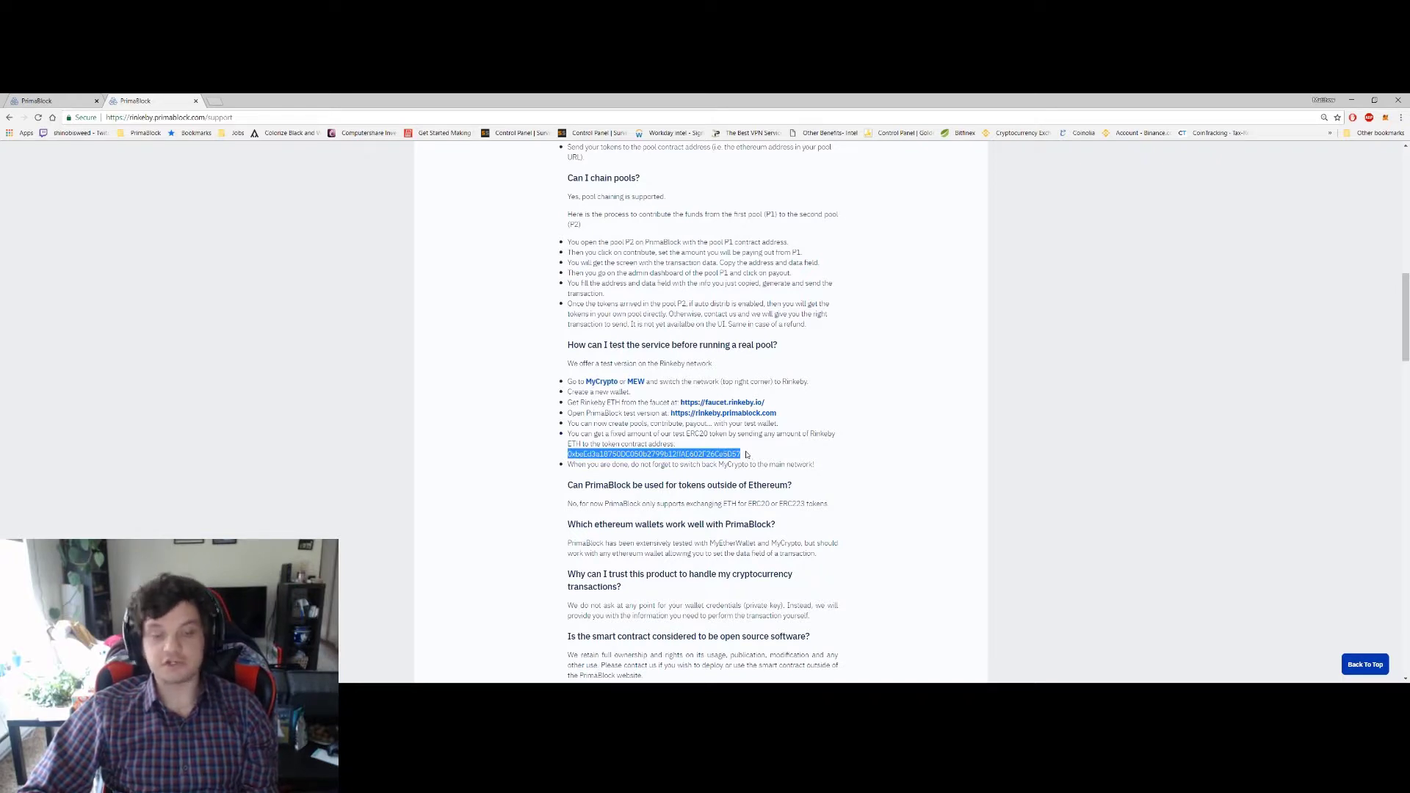
click(744, 455)
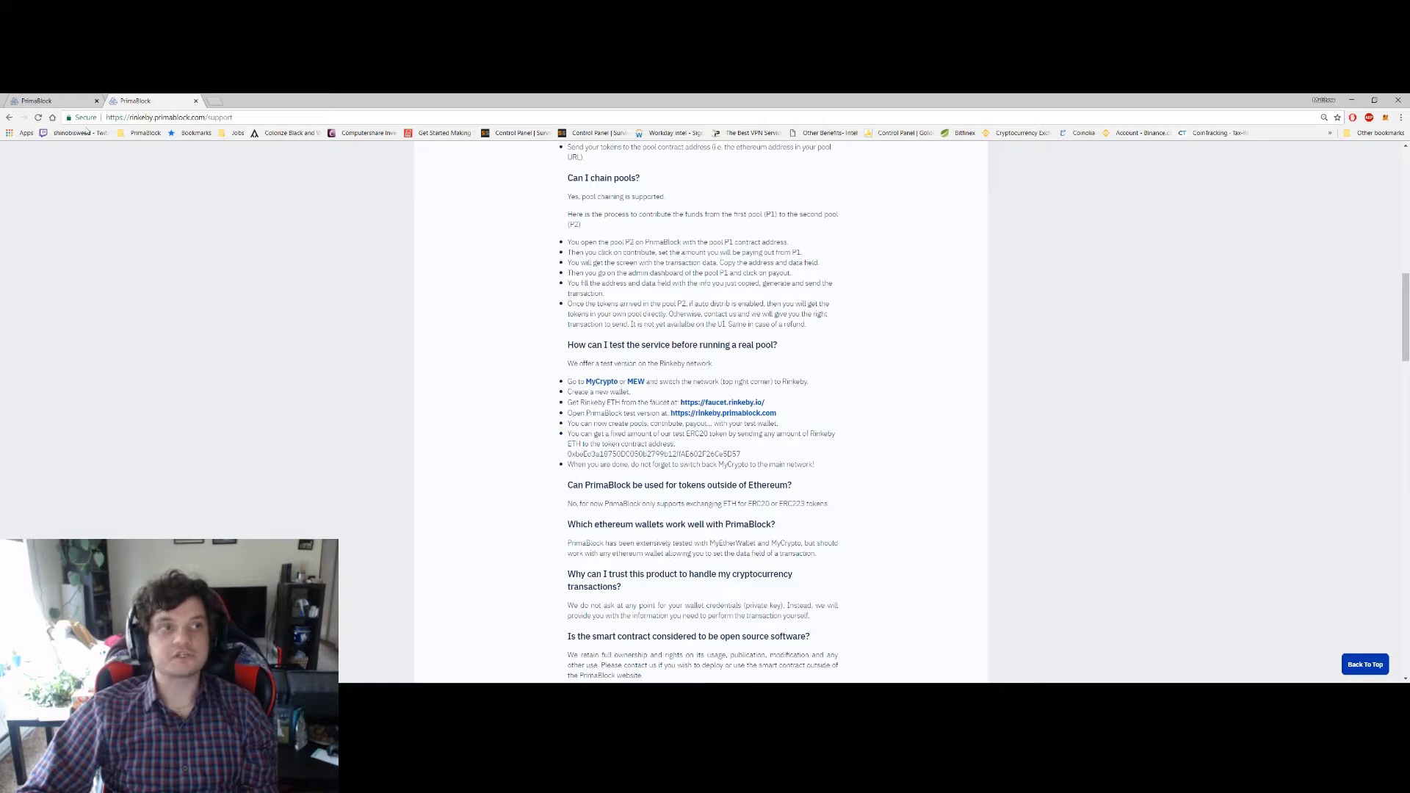
Step: Paste the copied token contract address as the receiving address of the pool transfer, leaving the optional data field empty
click(43, 101)
click(597, 298)
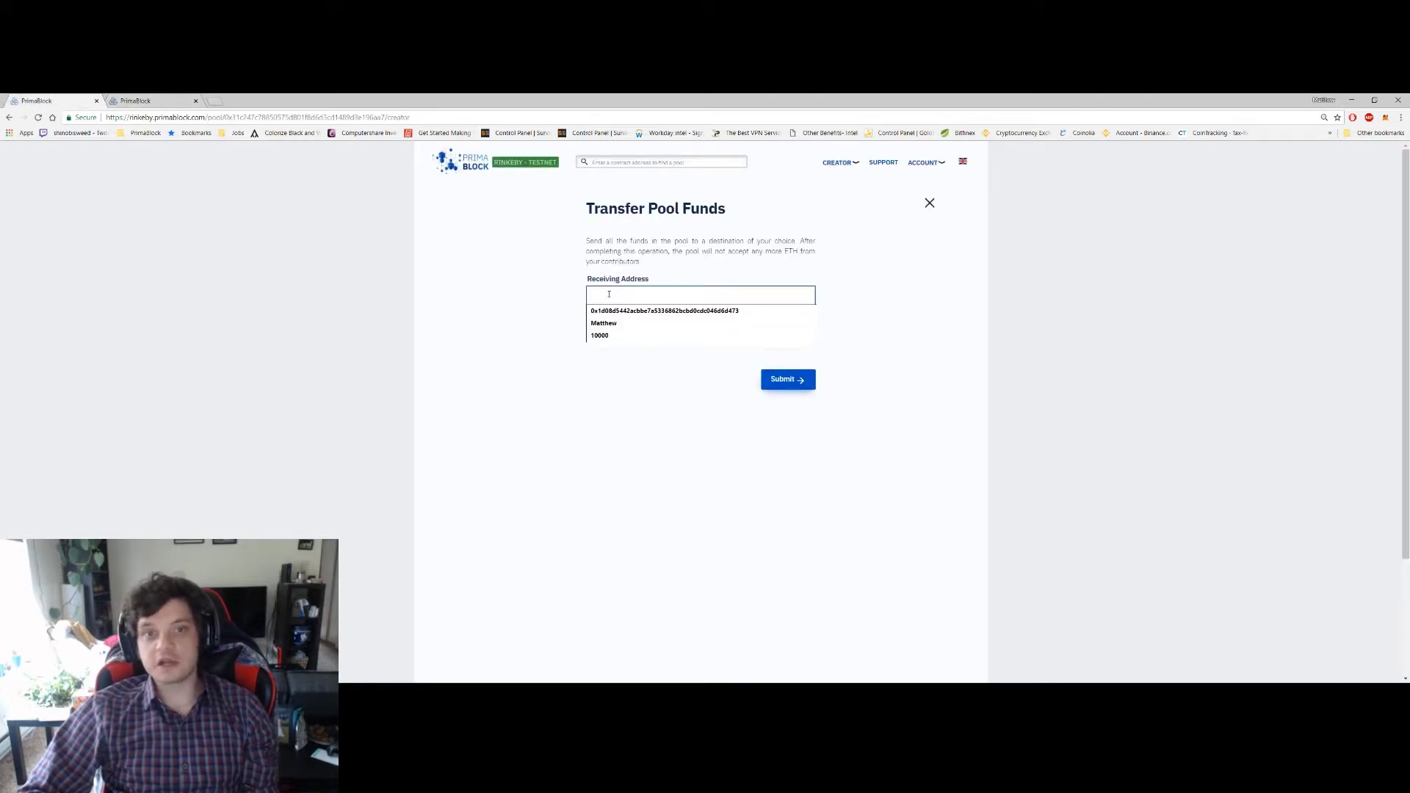
key(ctrl+v)
click(540, 276)
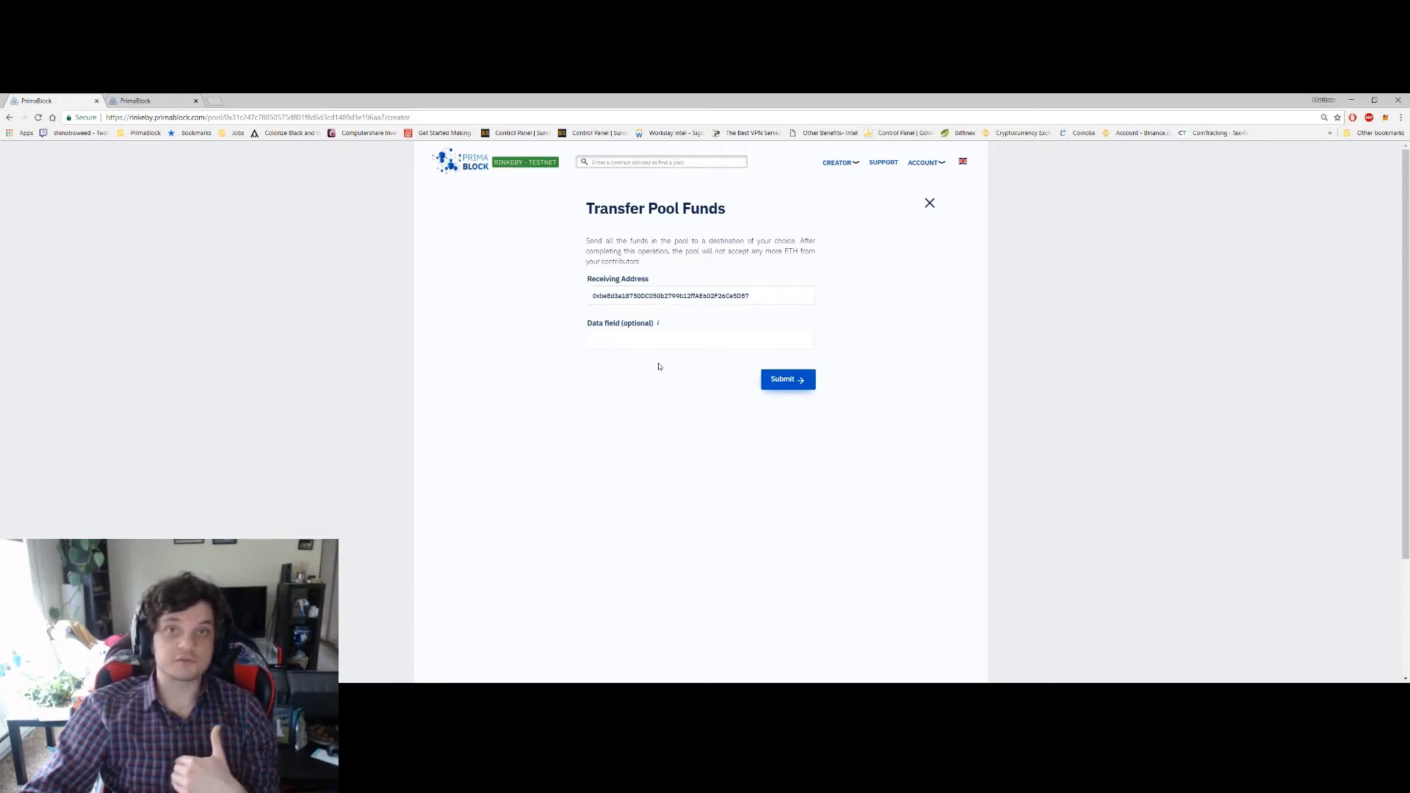
Step: Submit the pool fund transfer and approve its transaction with MetaMask
click(788, 380)
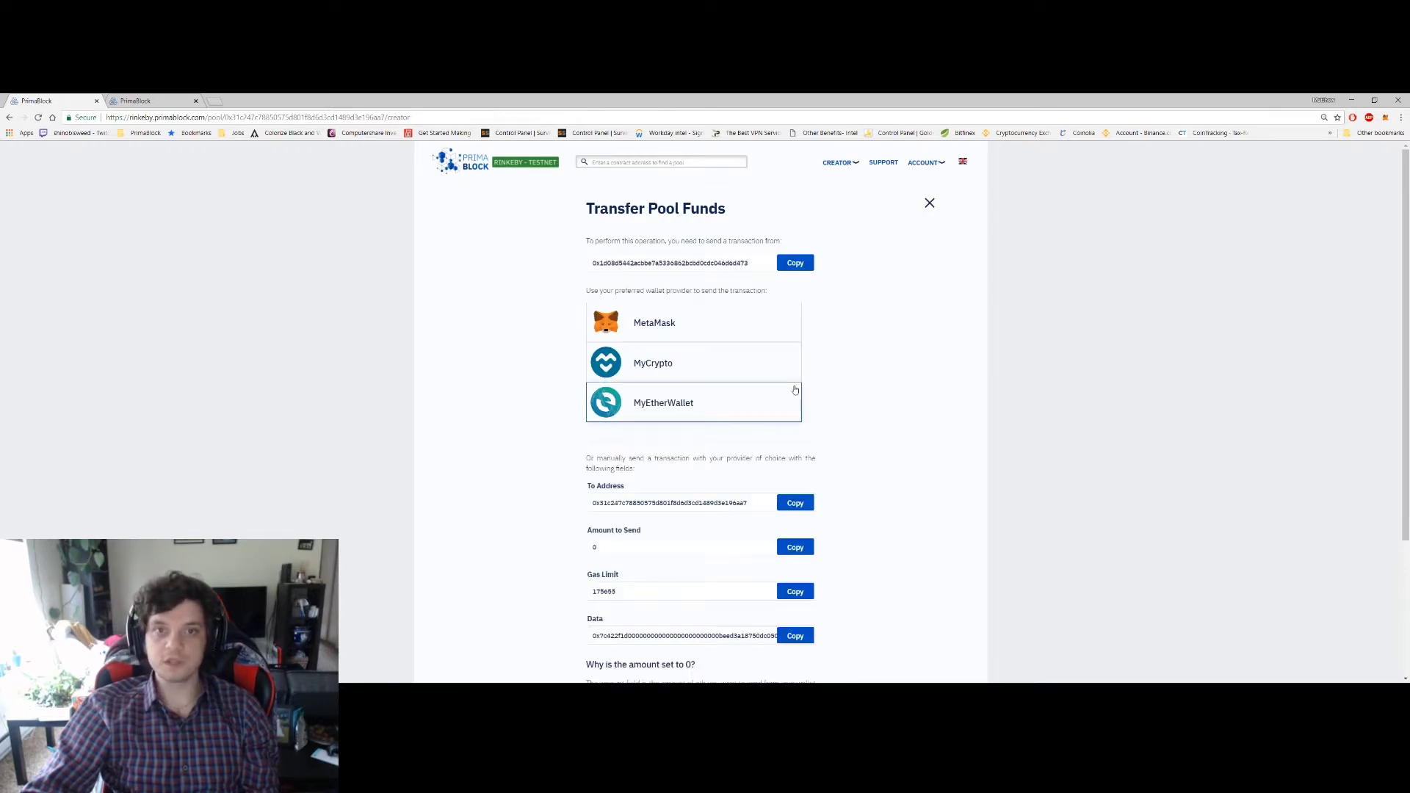
click(656, 328)
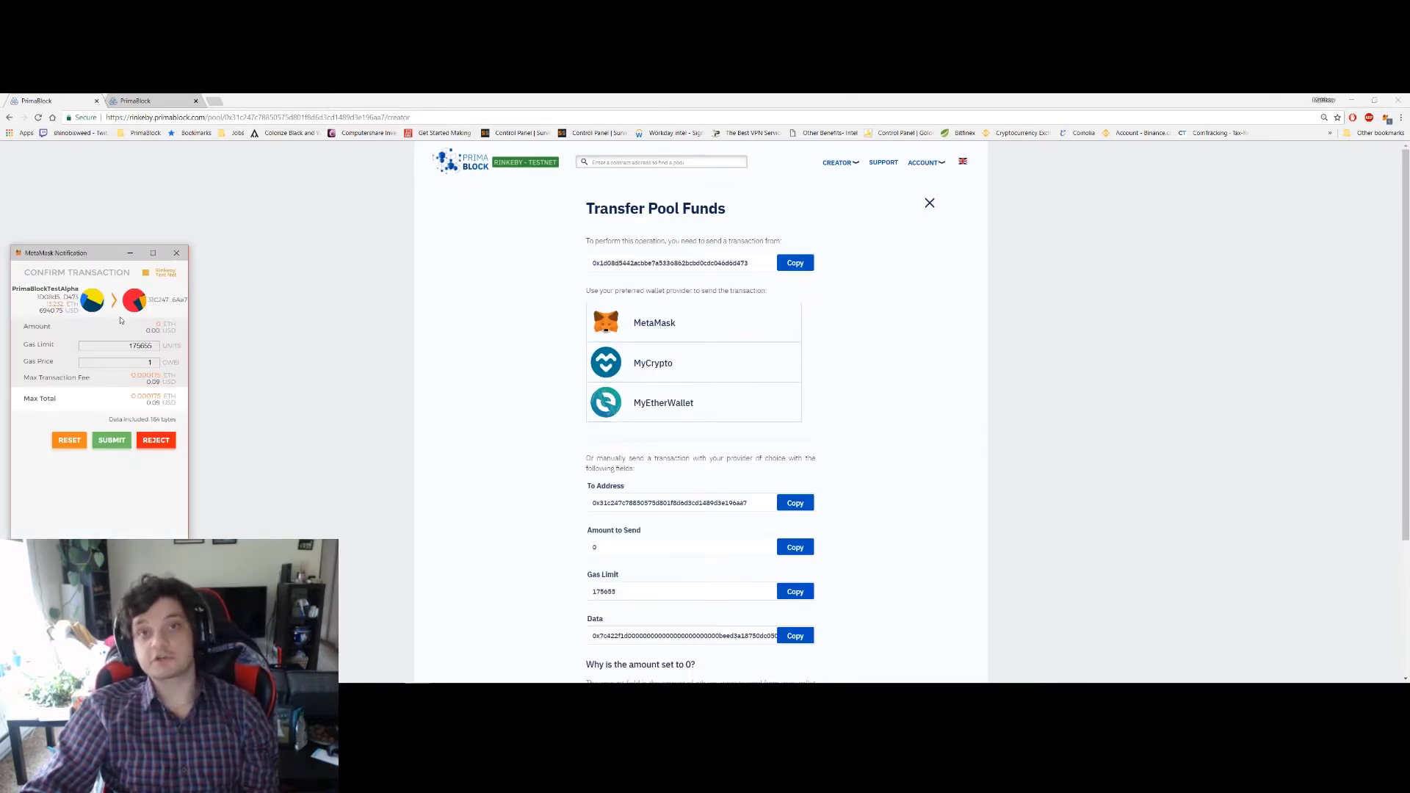
click(111, 440)
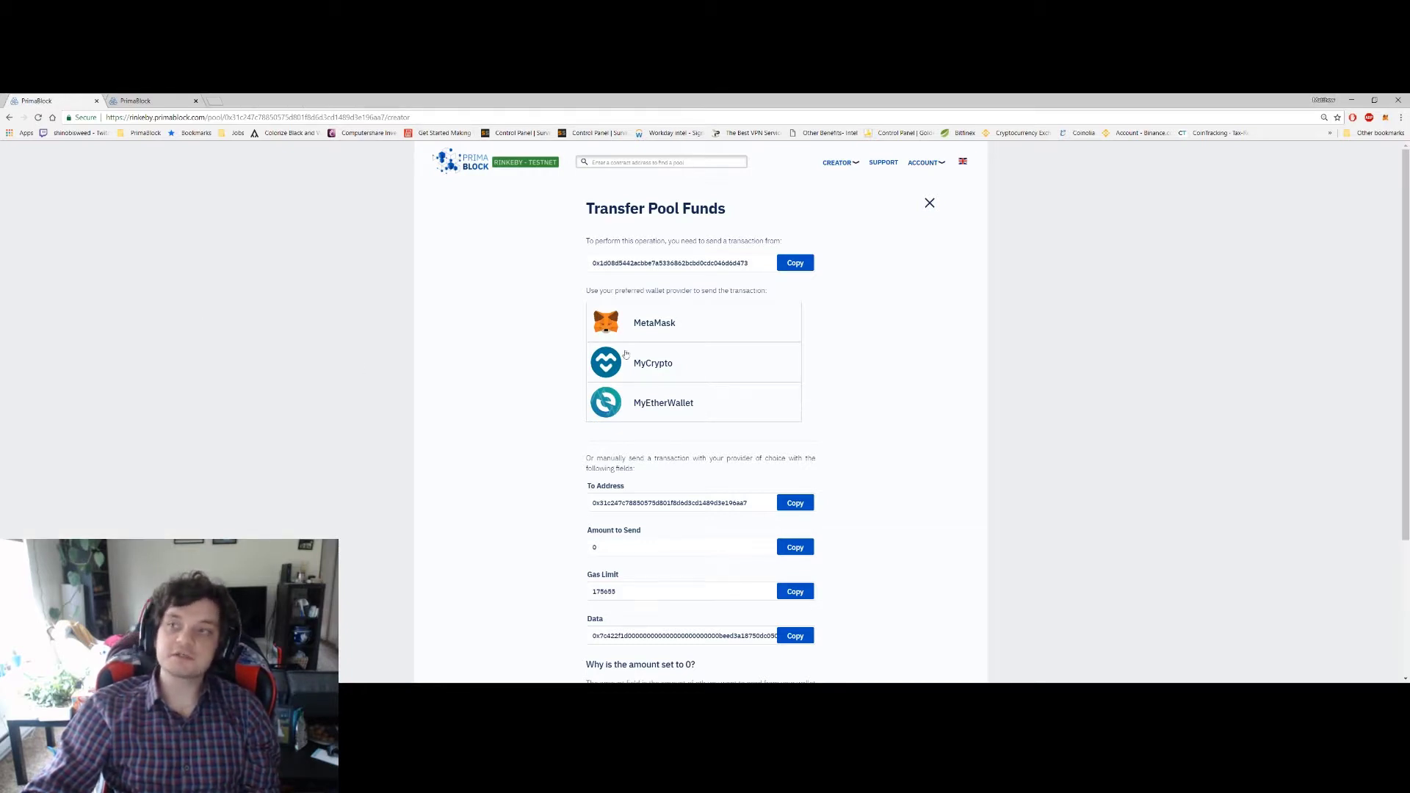
Step: Check the status of the latest sent transaction in MetaMask and review the transfer's transaction details
click(1385, 118)
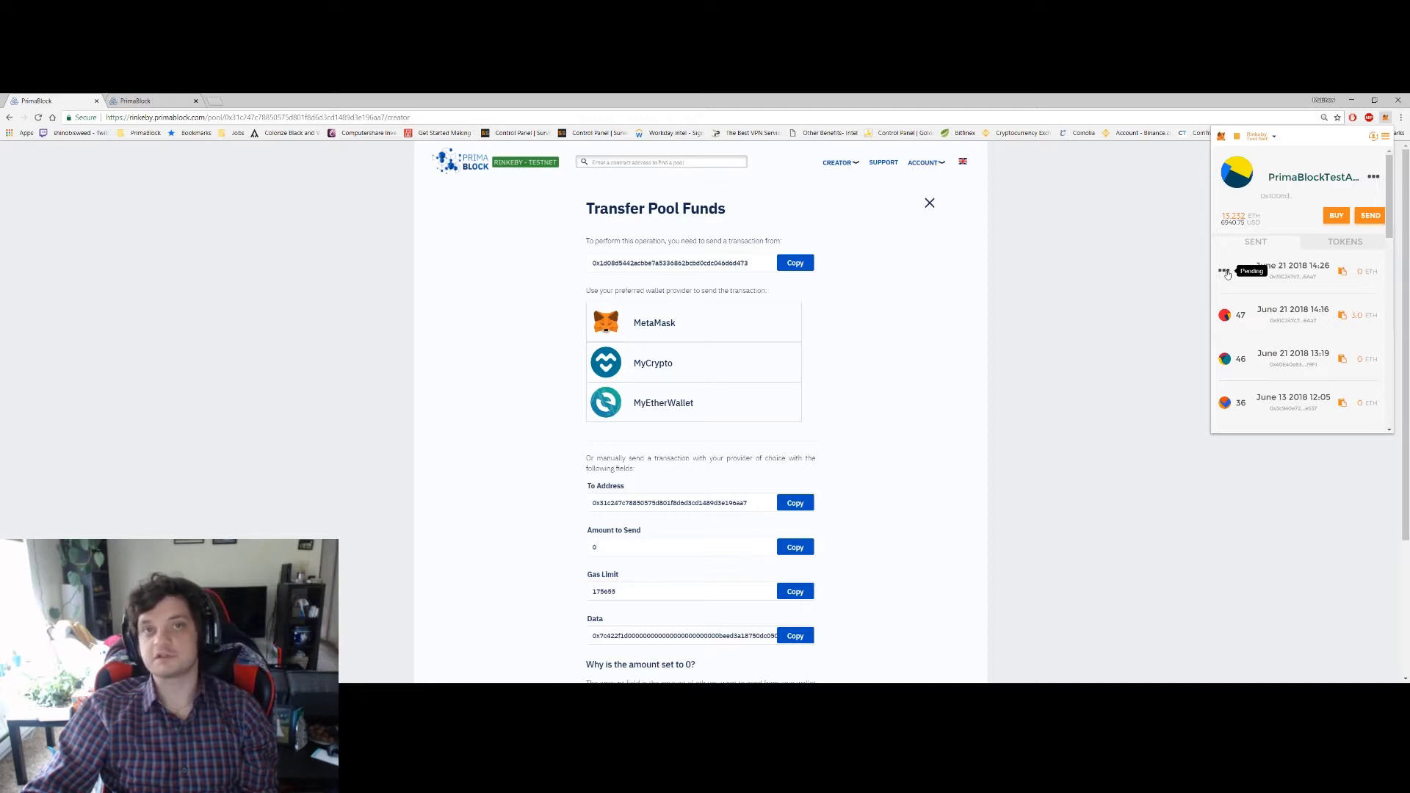
click(948, 261)
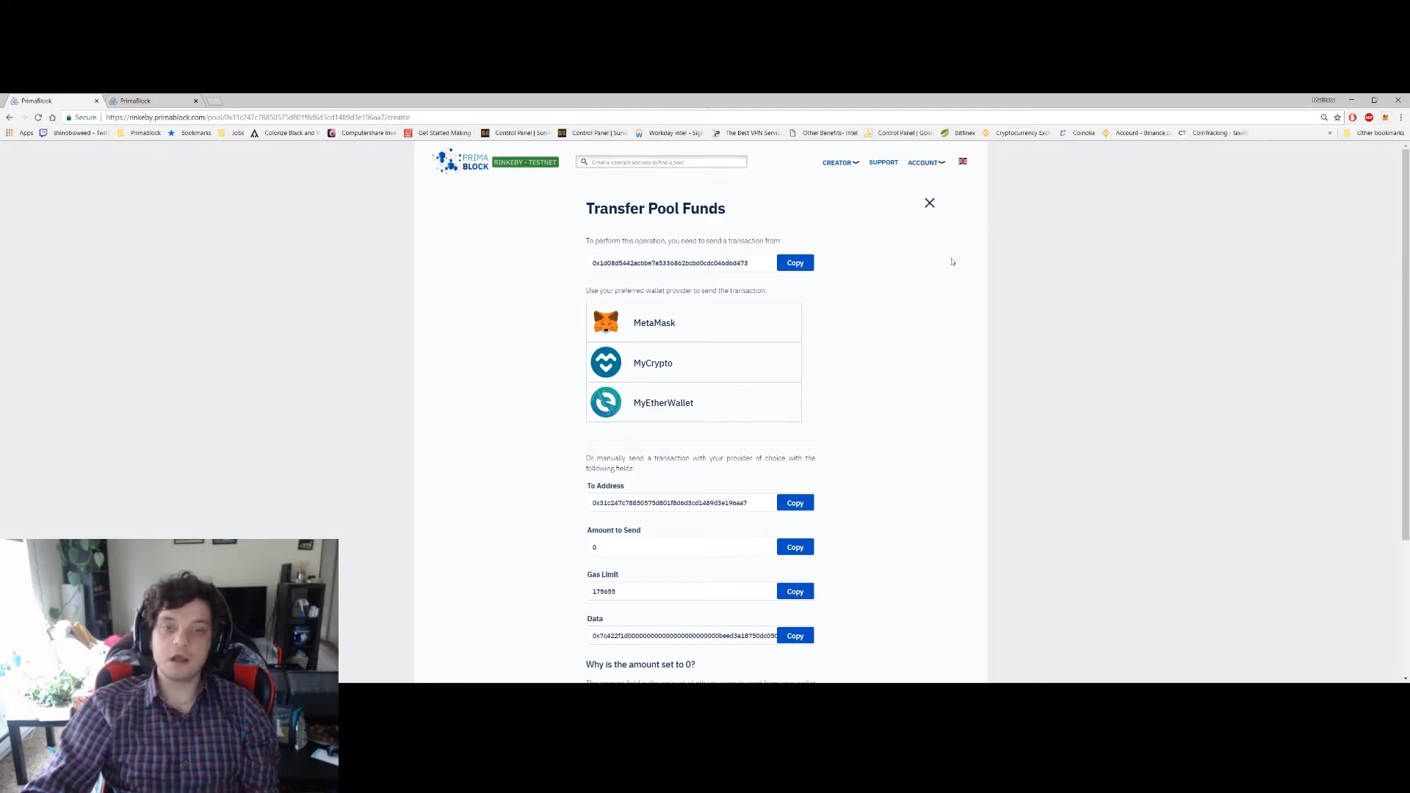
scroll(980, 262, down, 2)
scroll(982, 294, up, 2)
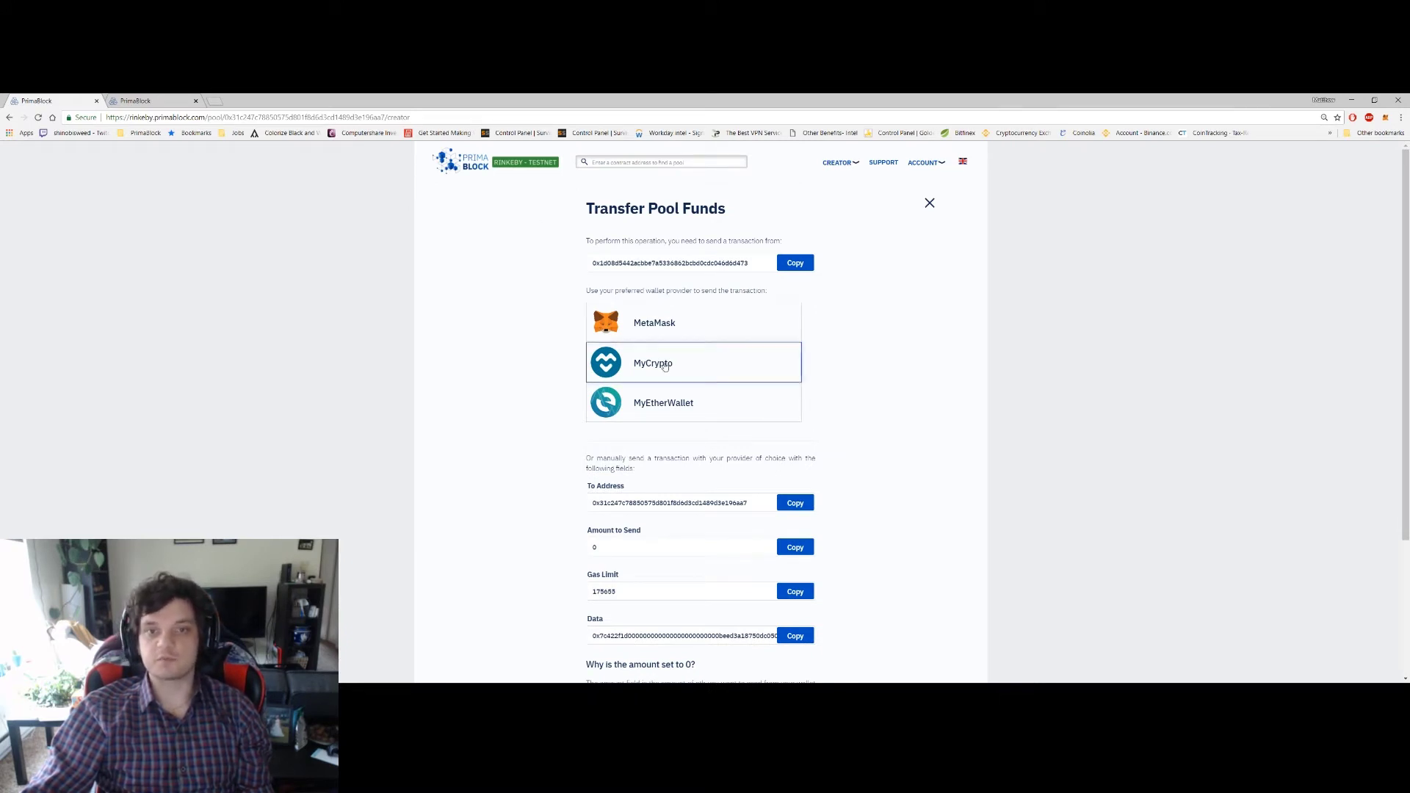
Step: Close the transfer form and review the pool's overview page
click(929, 204)
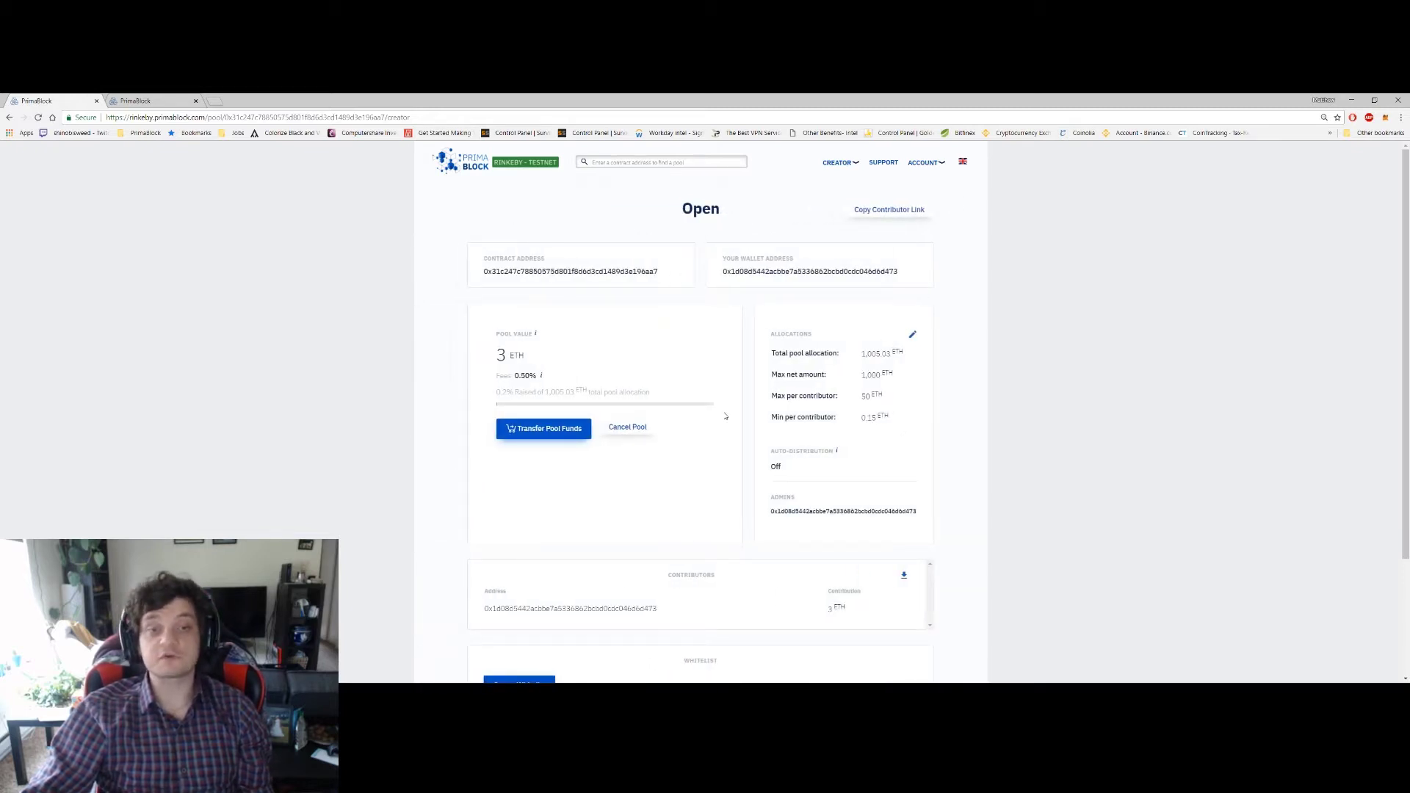
scroll(621, 376, down, 3)
scroll(639, 367, up, 3)
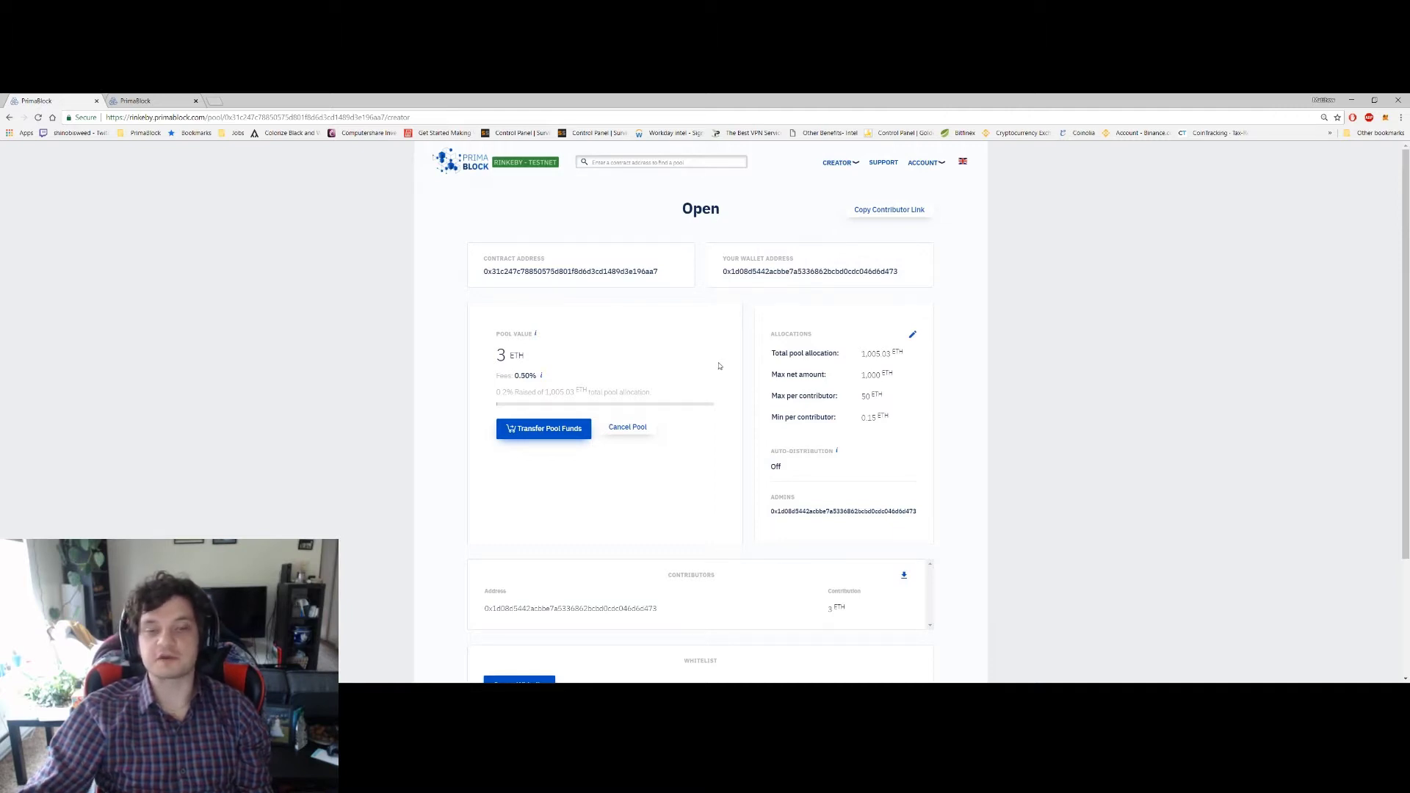
scroll(719, 370, down, 3)
scroll(719, 380, up, 3)
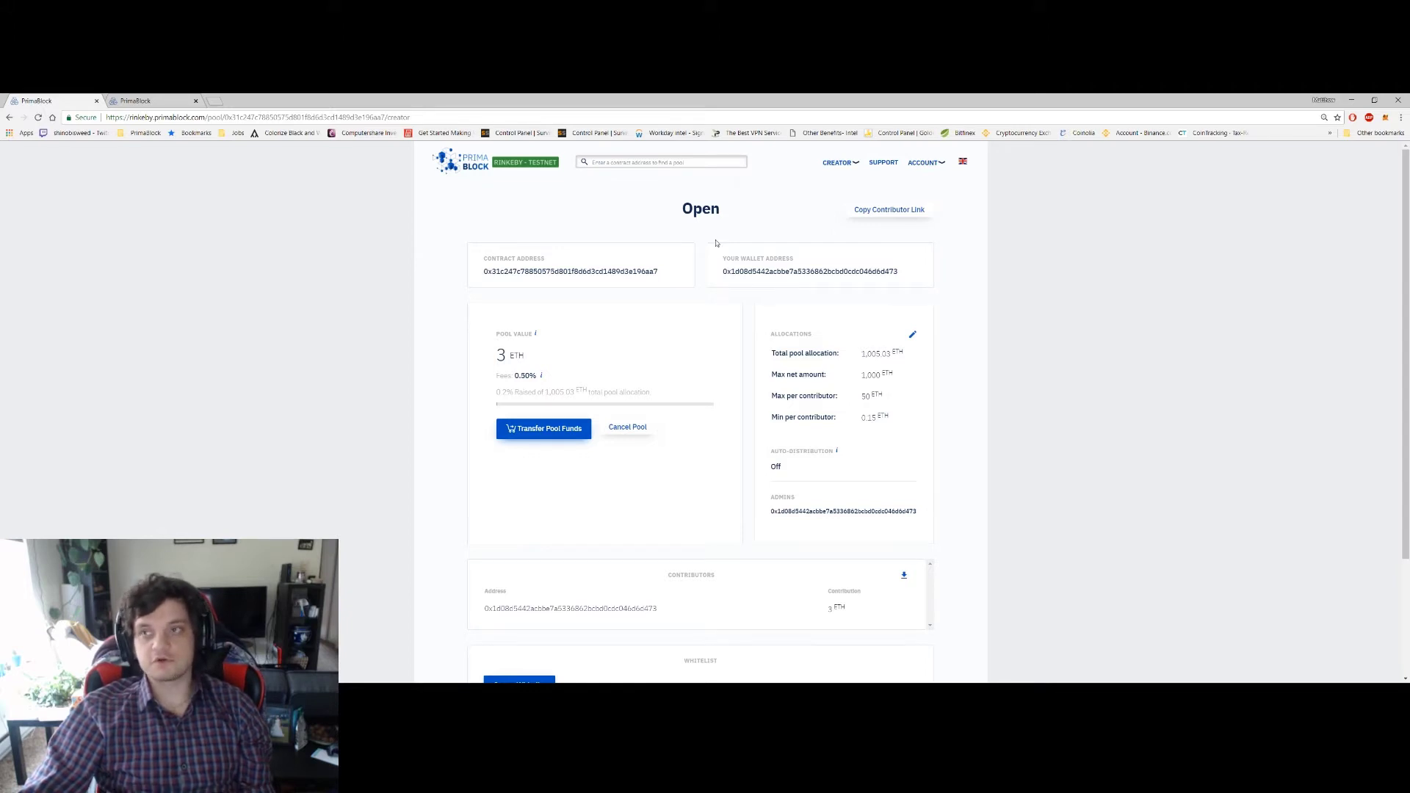
Step: Recheck the transfer transaction in MetaMask and view the paid pool's overview
click(1385, 117)
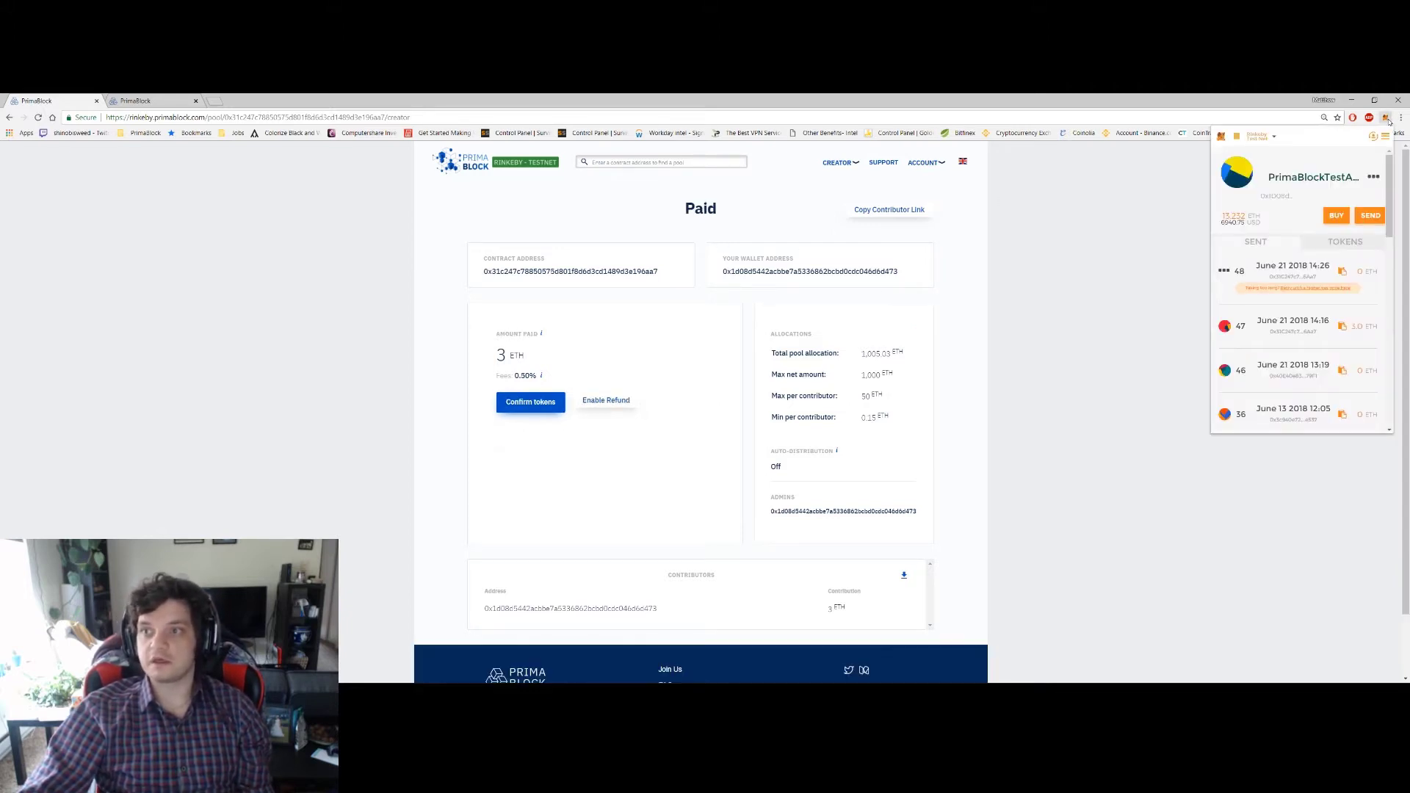
click(1129, 332)
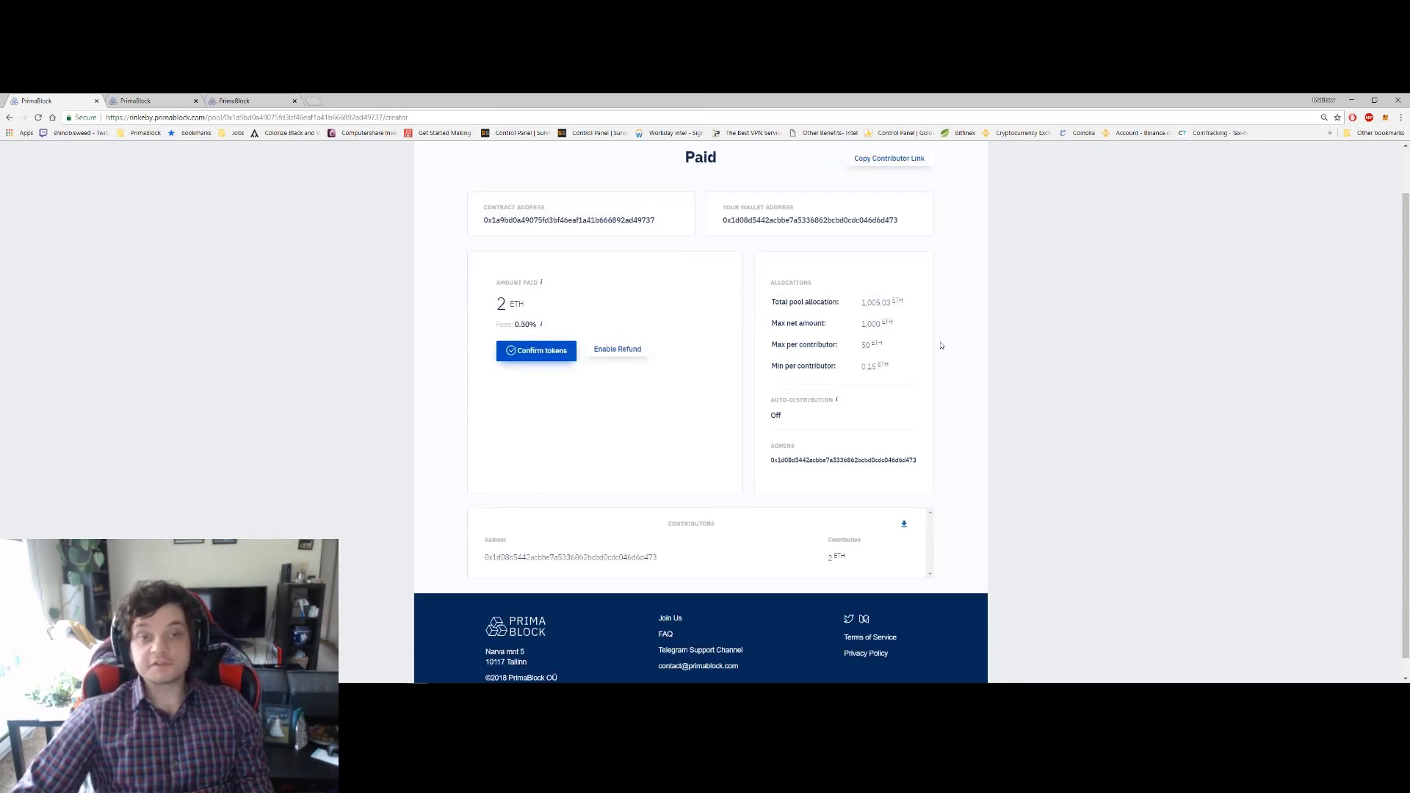
scroll(634, 307, up, 1)
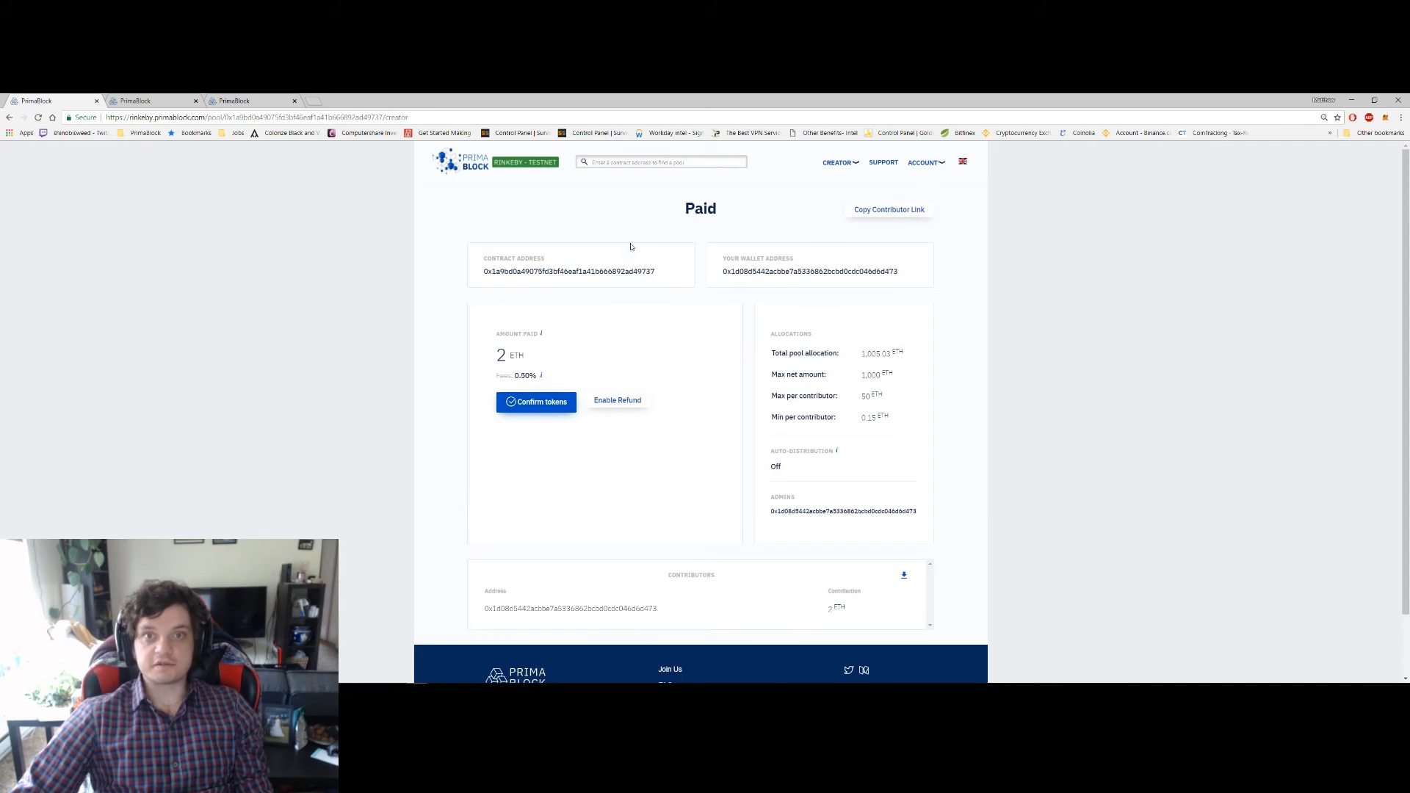